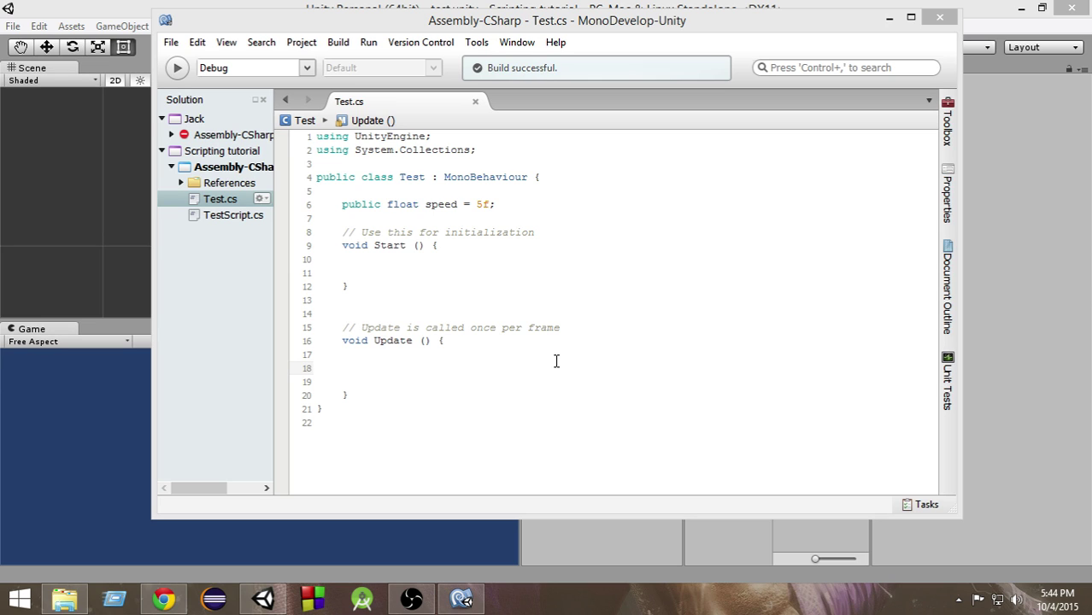
Step: Bring the Unity editor with the old tutorial scene in front of MonoDevelop's Test.cs
left_click(99, 6)
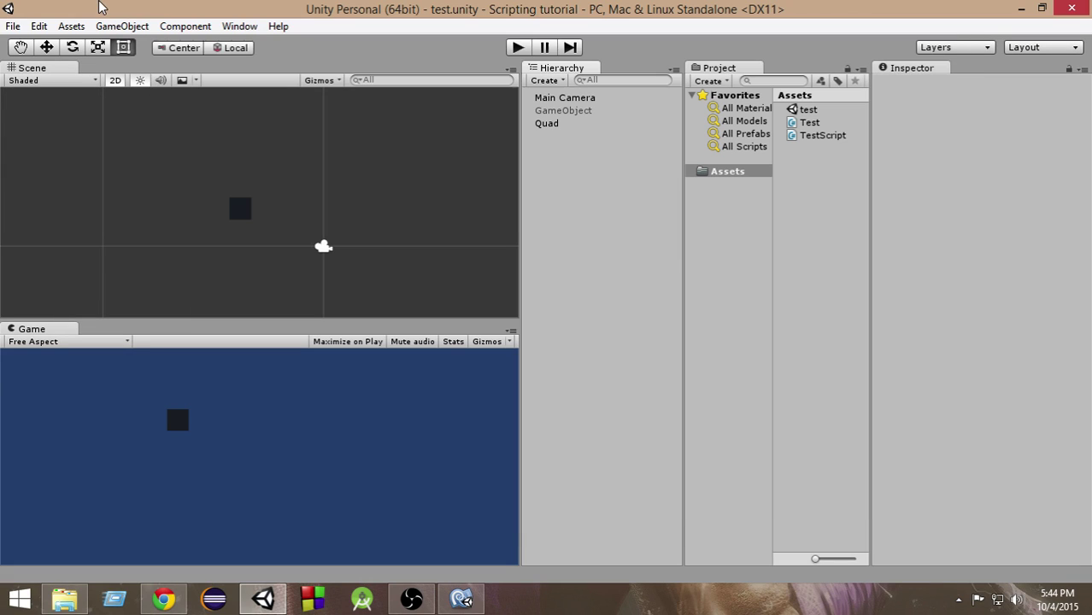
Step: Create a new 3D Unity project named 'Scripting Tutorial 3D'
left_click(11, 26)
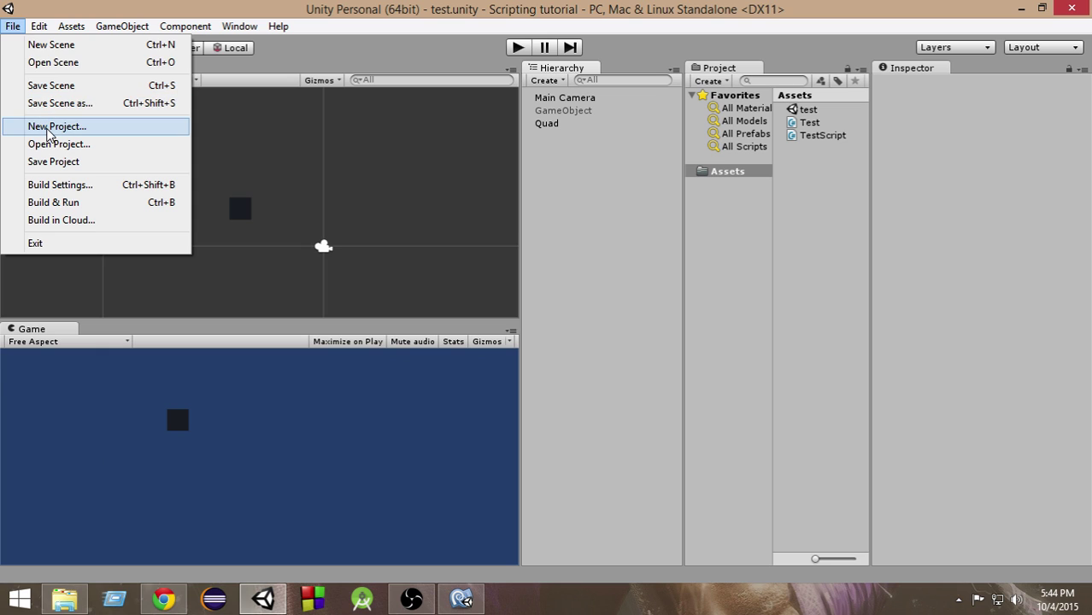
left_click(48, 134)
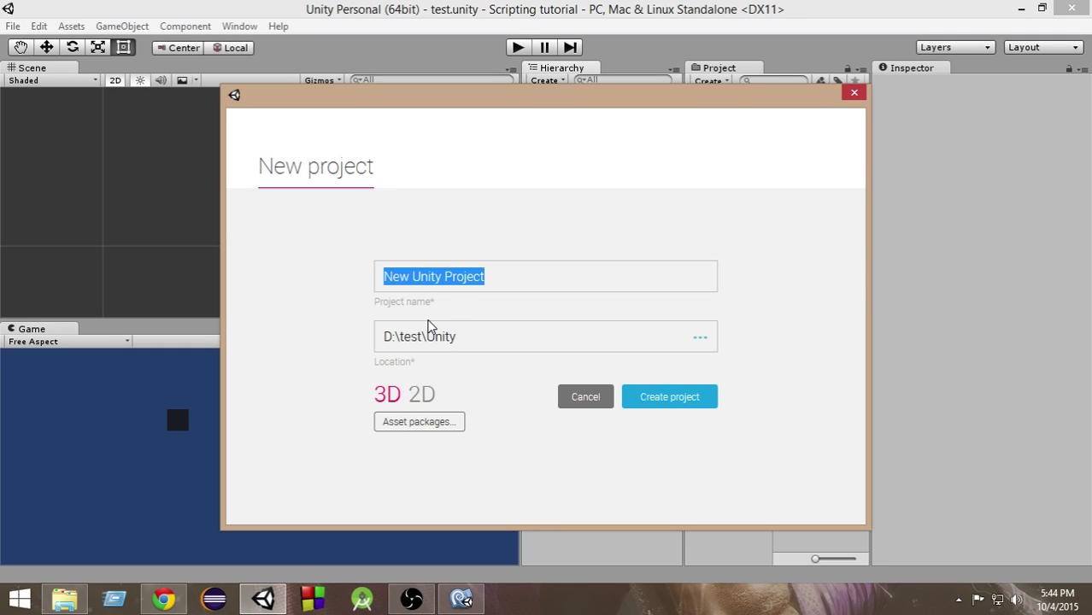
type("Scriptingt Tutorial 3D")
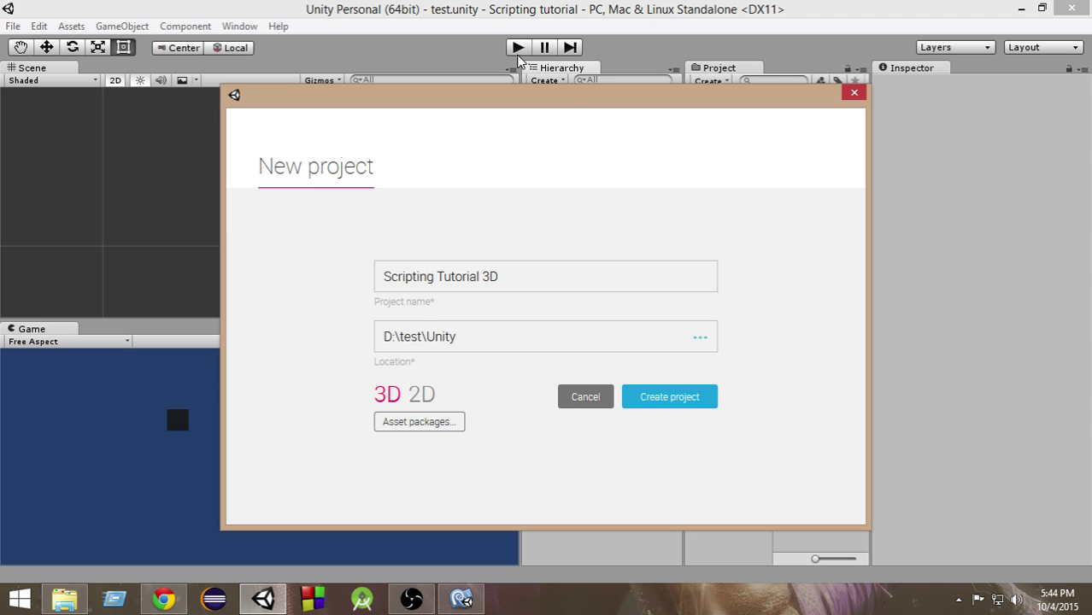
left_click(671, 412)
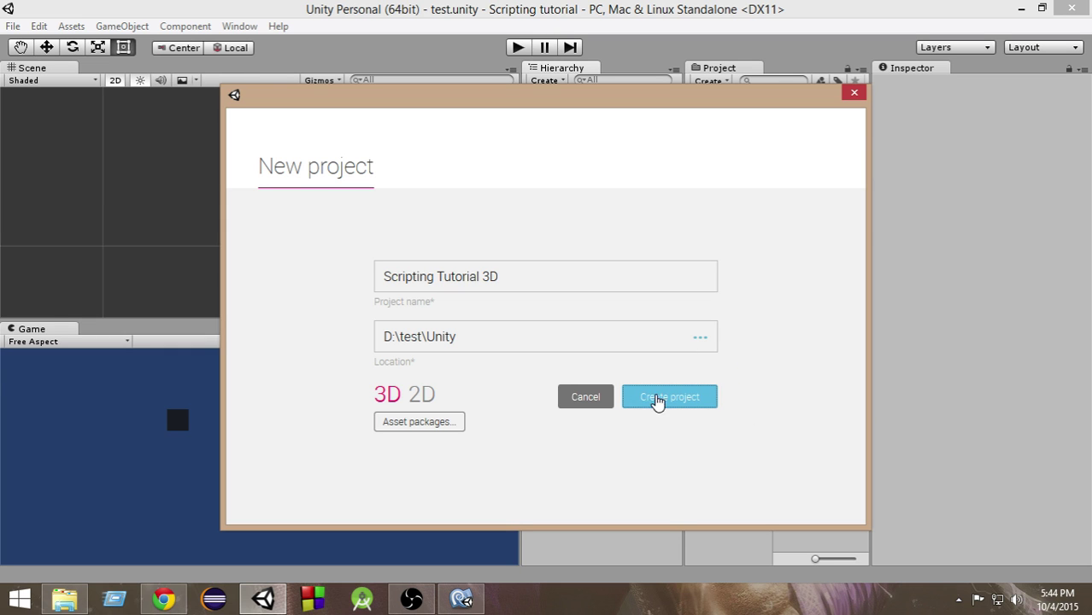
left_click(658, 397)
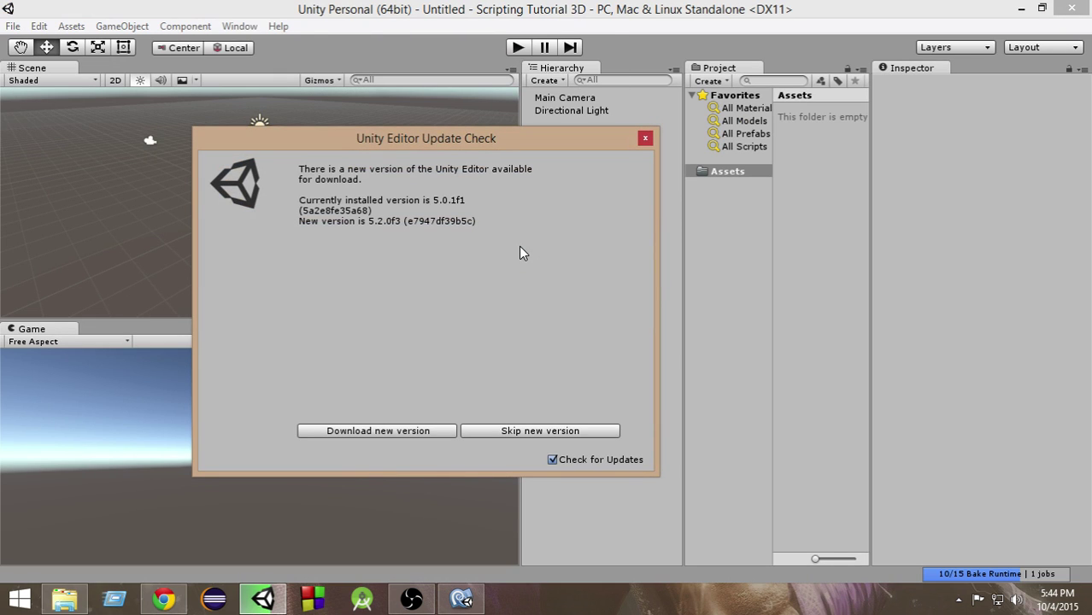
Step: Dismiss the update notice, add a Cube to the scene, and select it
left_click(645, 138)
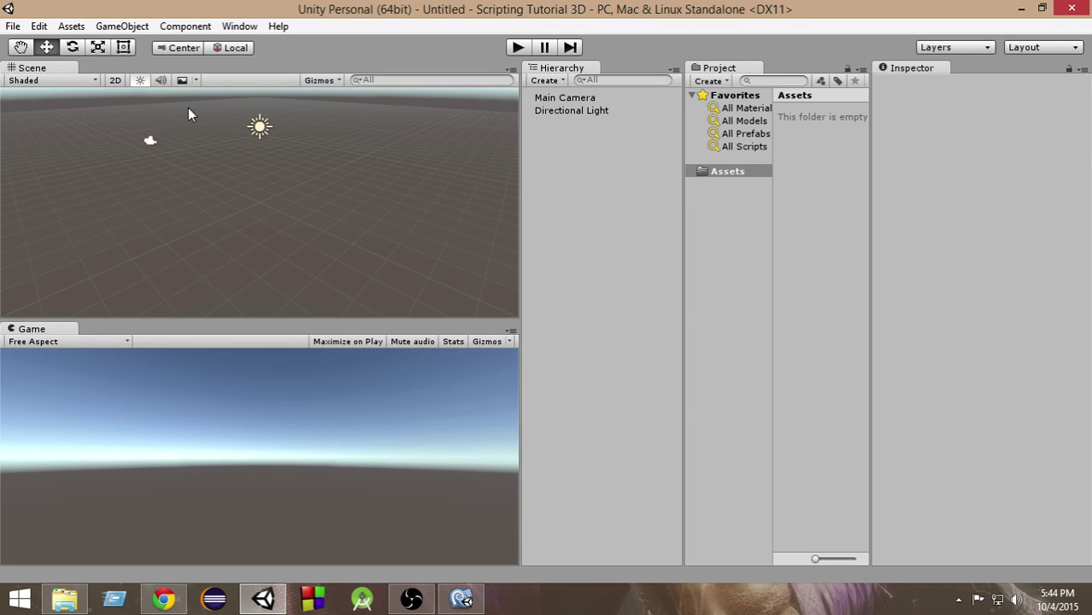
left_click(116, 28)
mouse_move(139, 79)
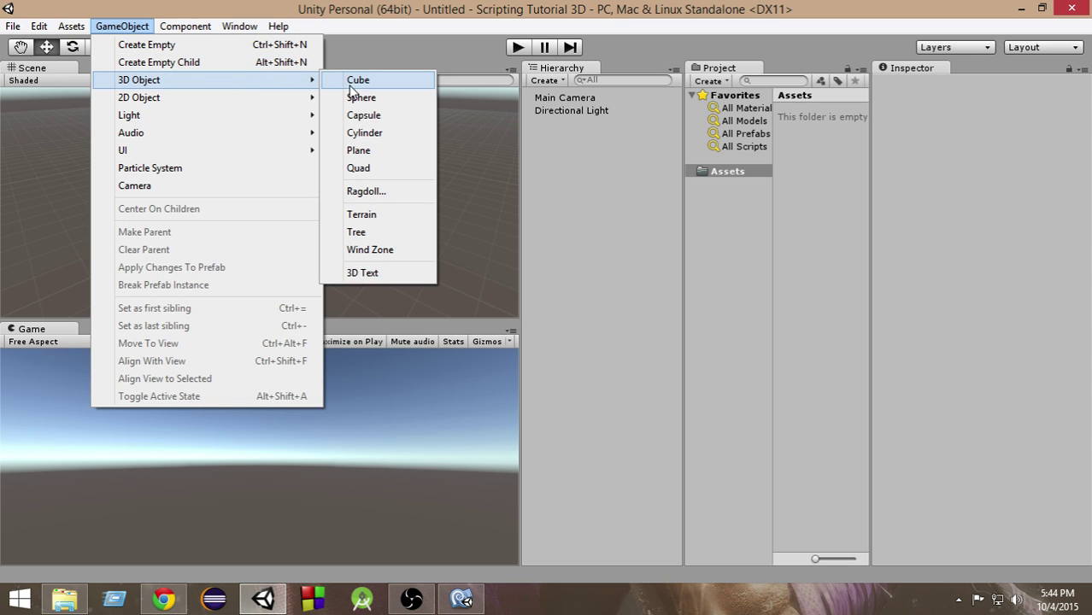
left_click(357, 84)
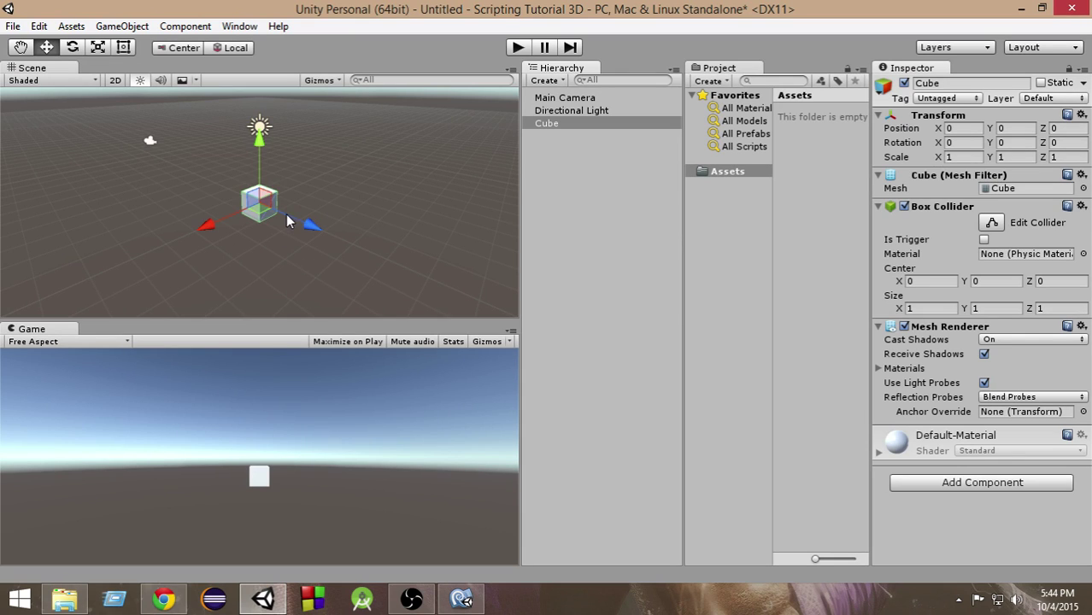
double_click(554, 125)
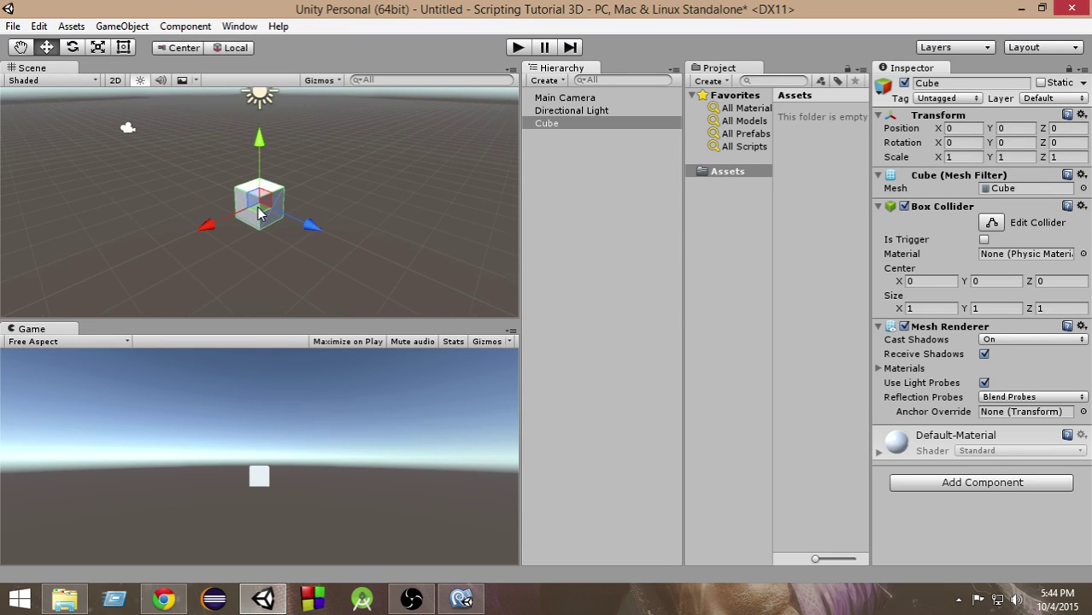
left_click(560, 129)
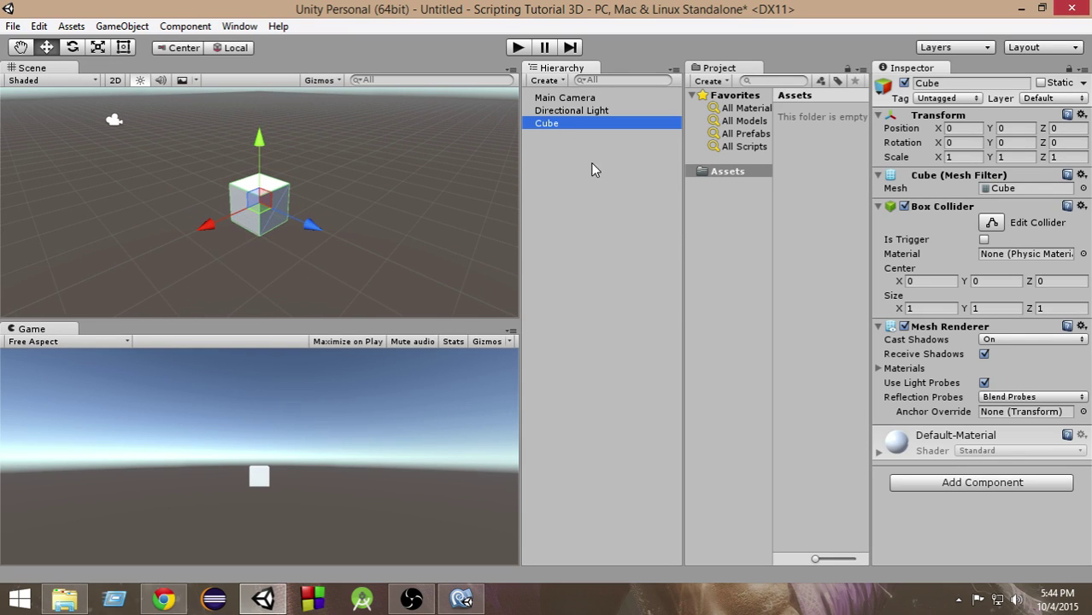
Step: Start a new script component on the Cube named Rotate
left_click(943, 493)
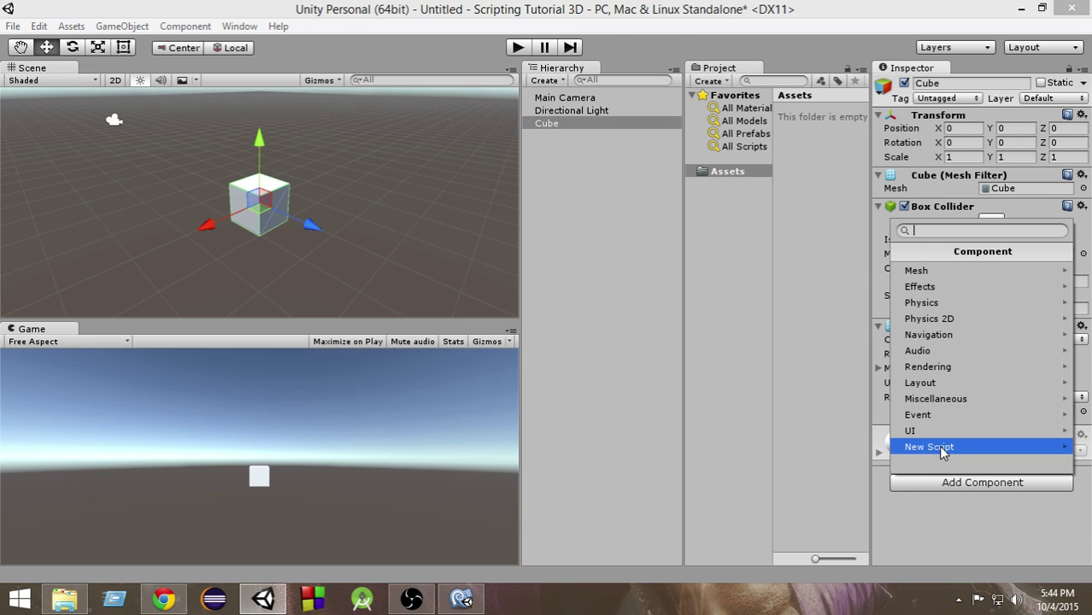
left_click(944, 449)
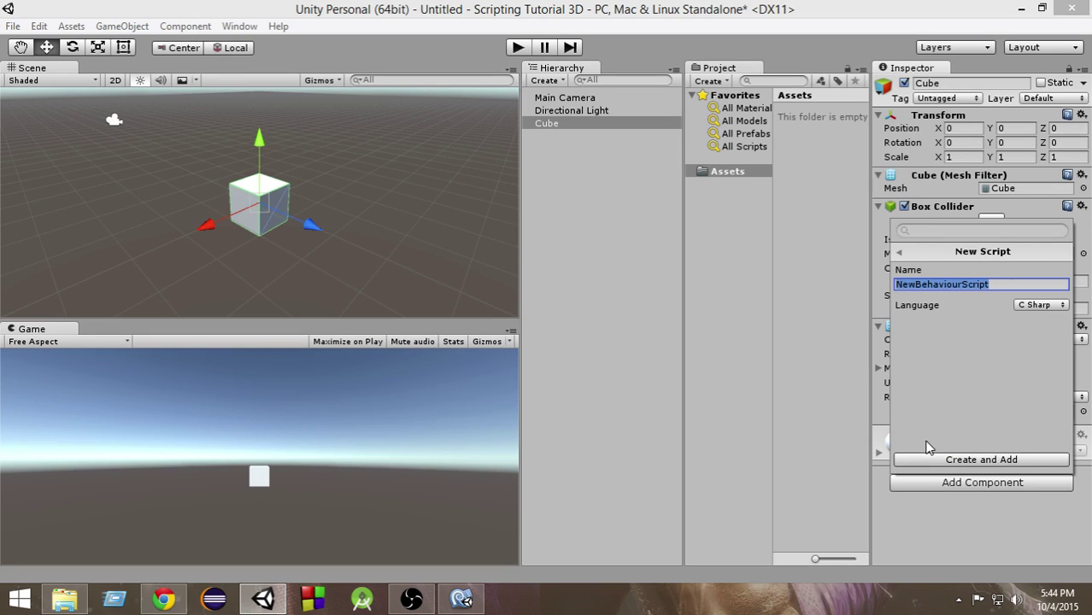
type("Rotate")
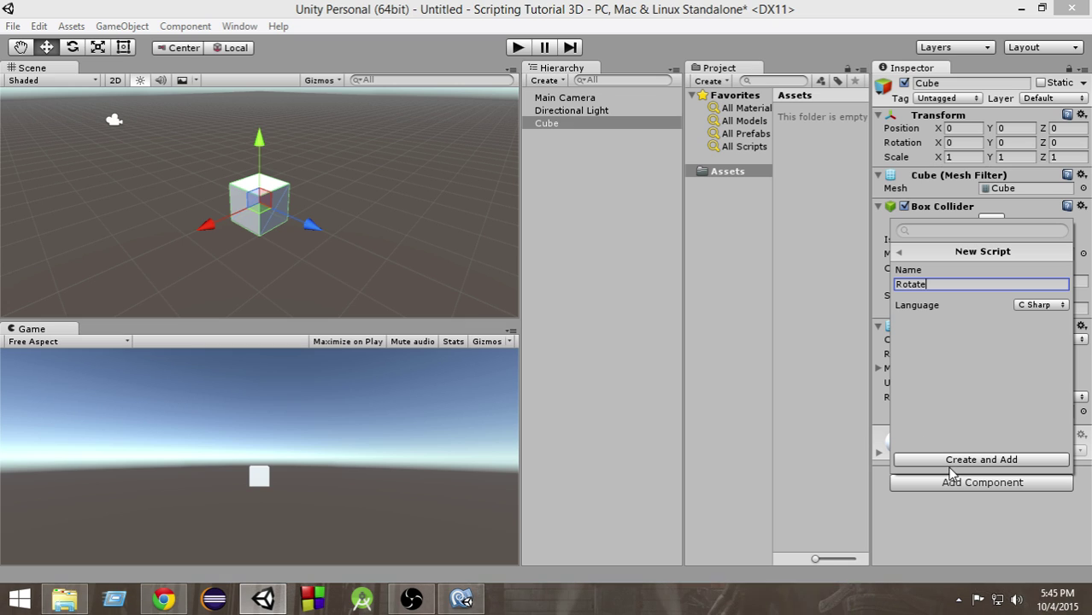
Step: Create and attach the Rotate script, then open Rotate.cs in MonoDevelop
left_click(965, 462)
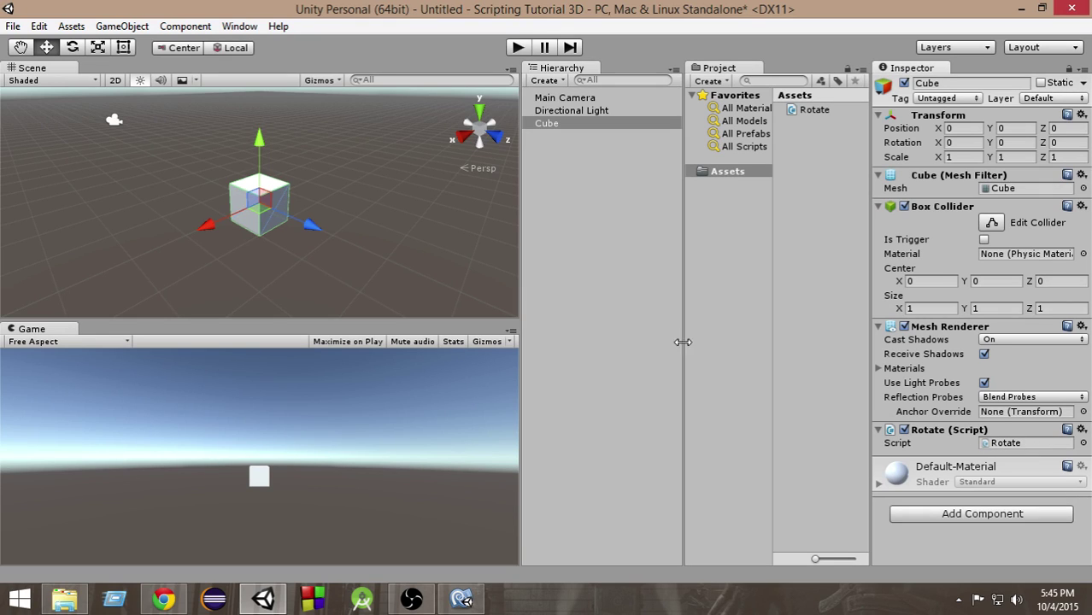
left_click(1008, 444)
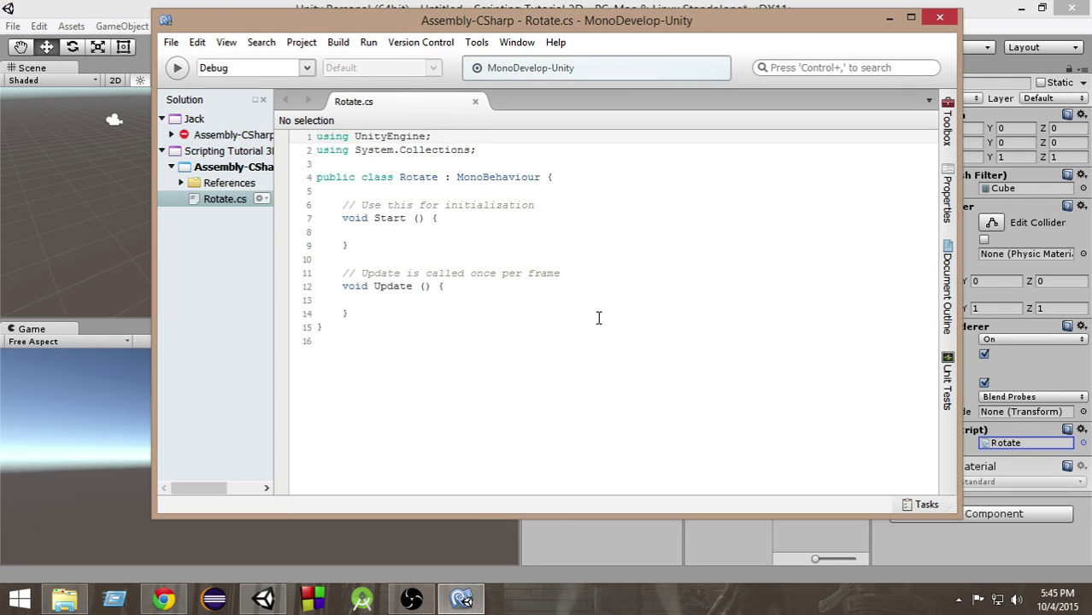
left_click_drag(596, 24, 596, 50)
left_click(590, 5)
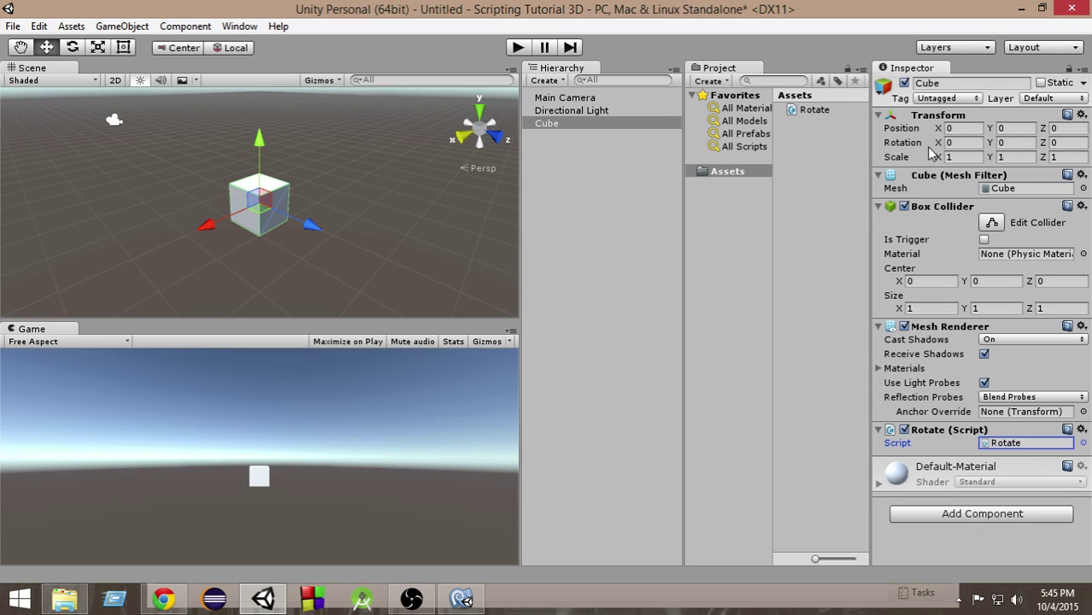
Step: Begin a transform.Rotate( call inside Update() of Rotate.cs using autocomplete
left_click(461, 599)
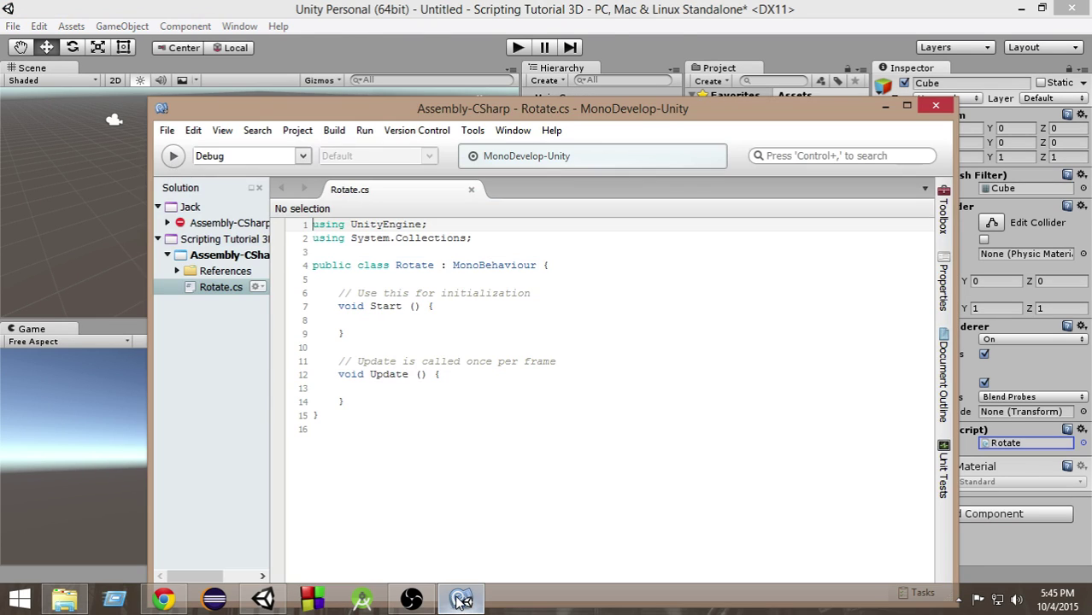
left_click_drag(530, 113, 718, 22)
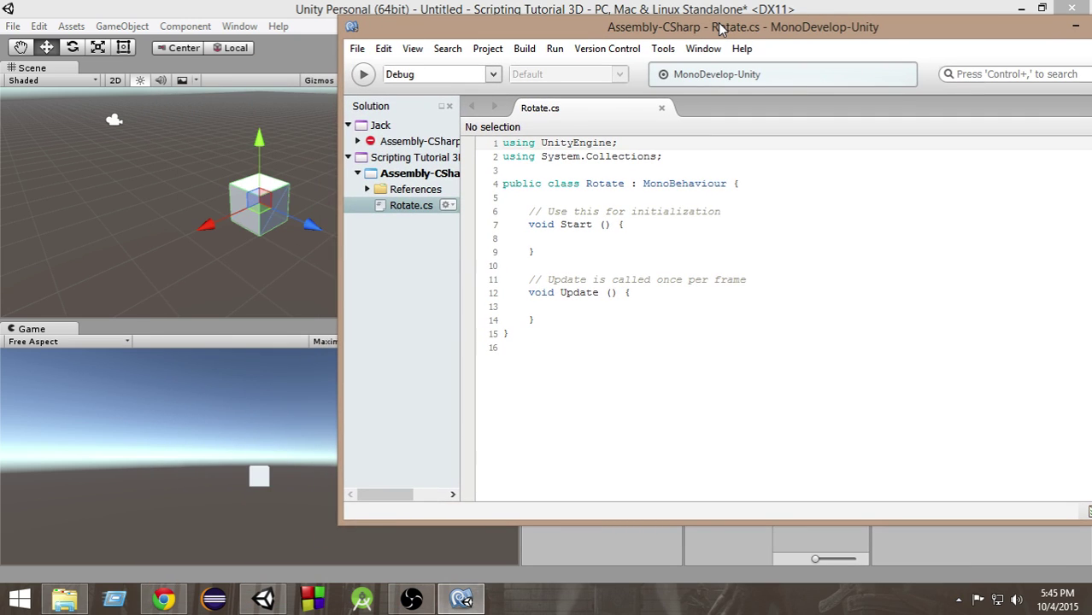
left_click(571, 307)
type("t")
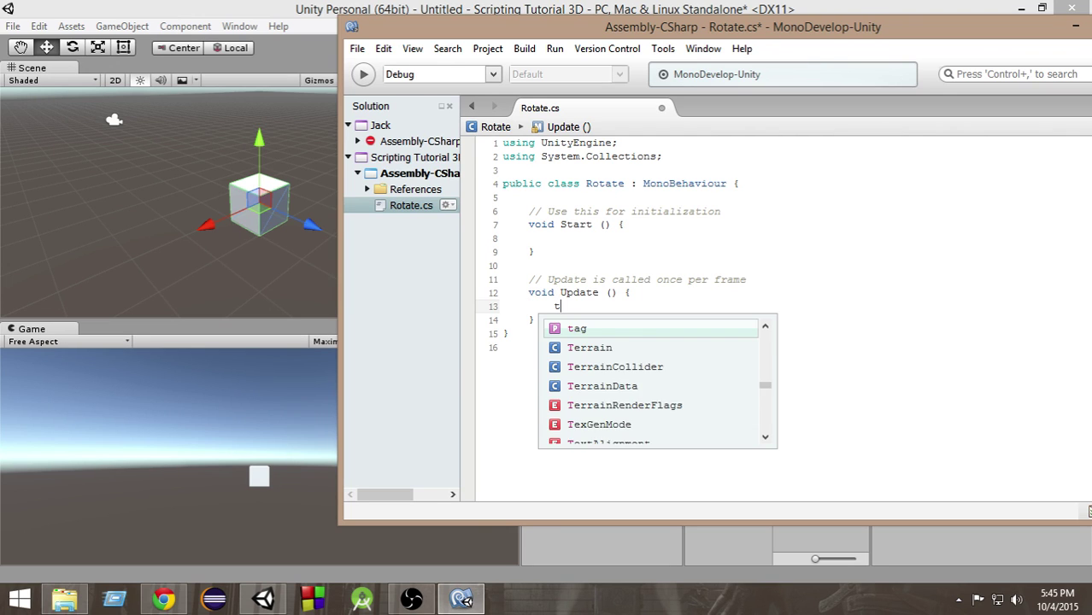
type("rans")
key("Return")
type(".")
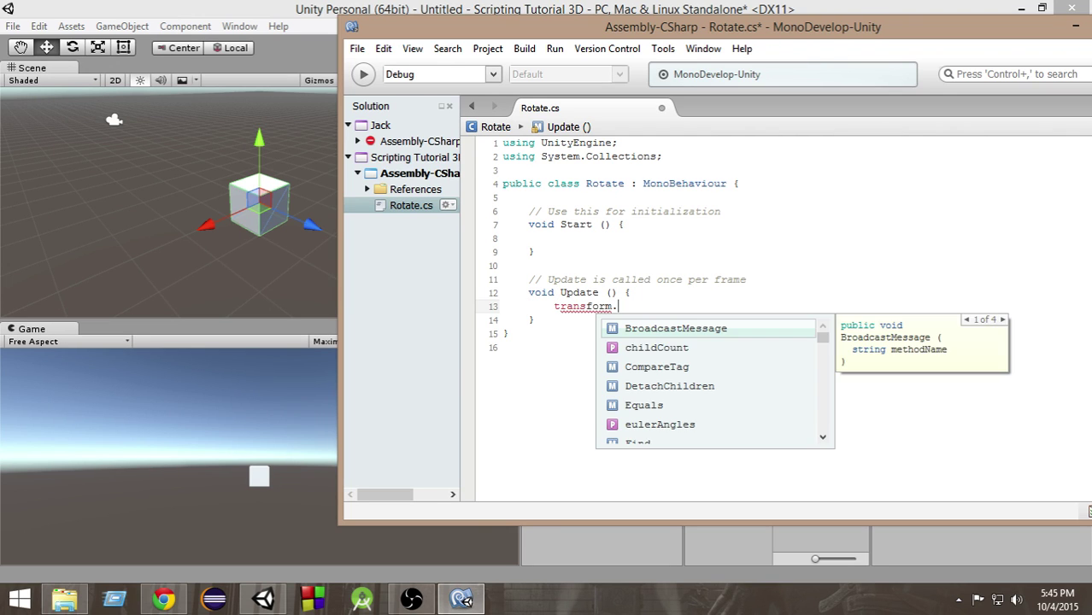
type("Ro")
key("Return")
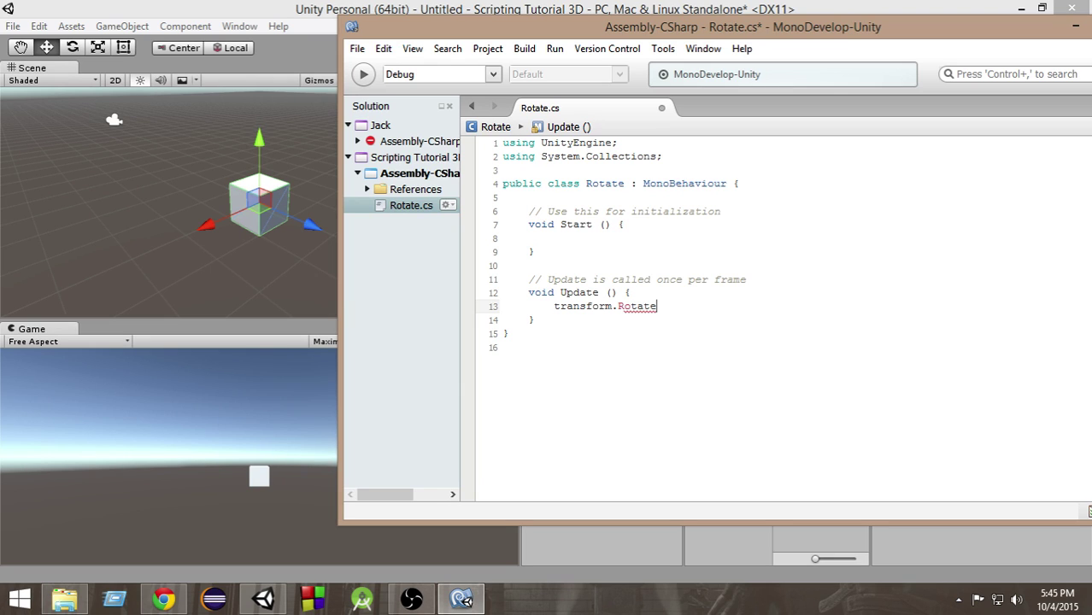
type("(")
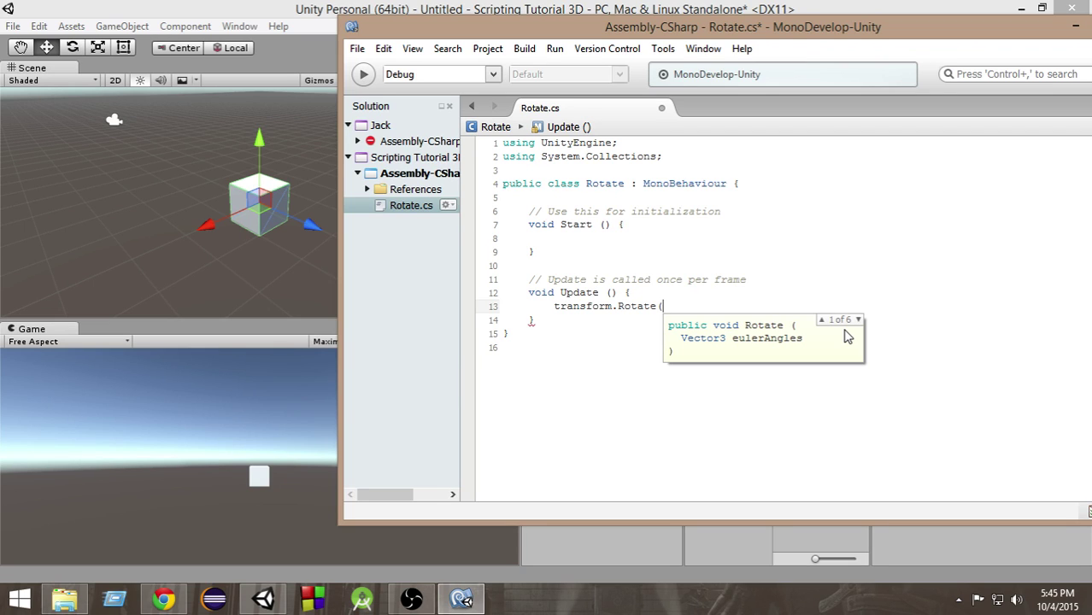
key("Down")
key("Down")
key("Down")
key("Down")
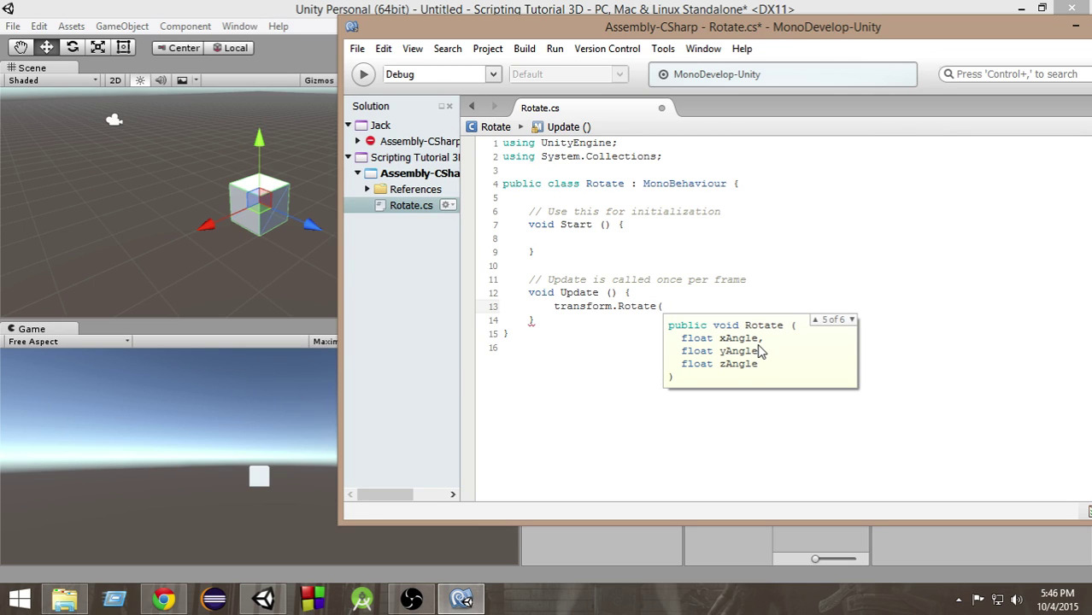
key("Down")
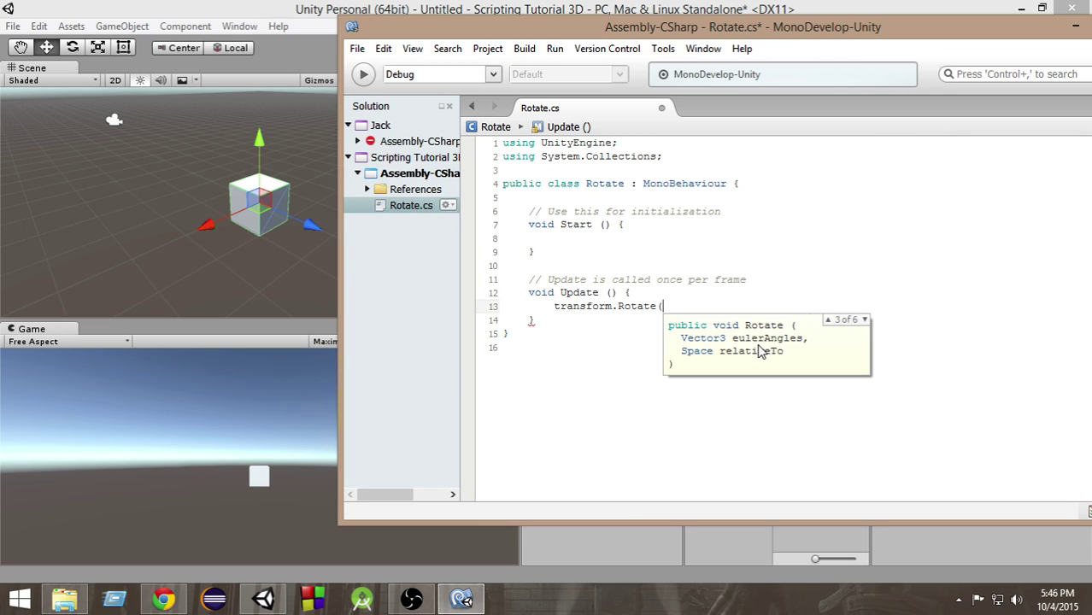
Step: Declare 'public float speed = 5f;' at the top of the Rotate class
left_click(590, 202)
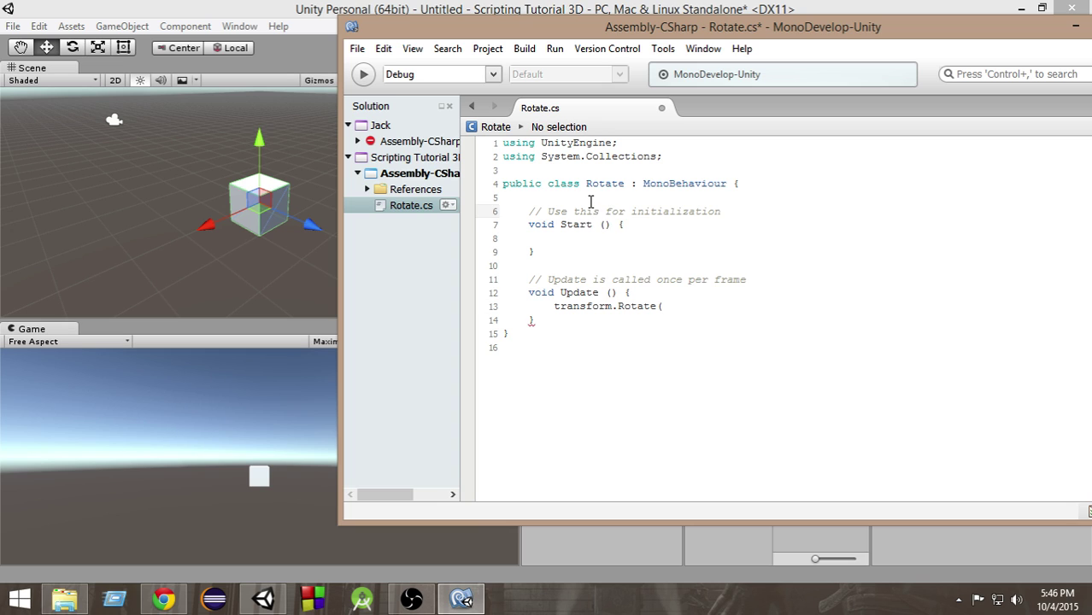
key("Return")
key("Up")
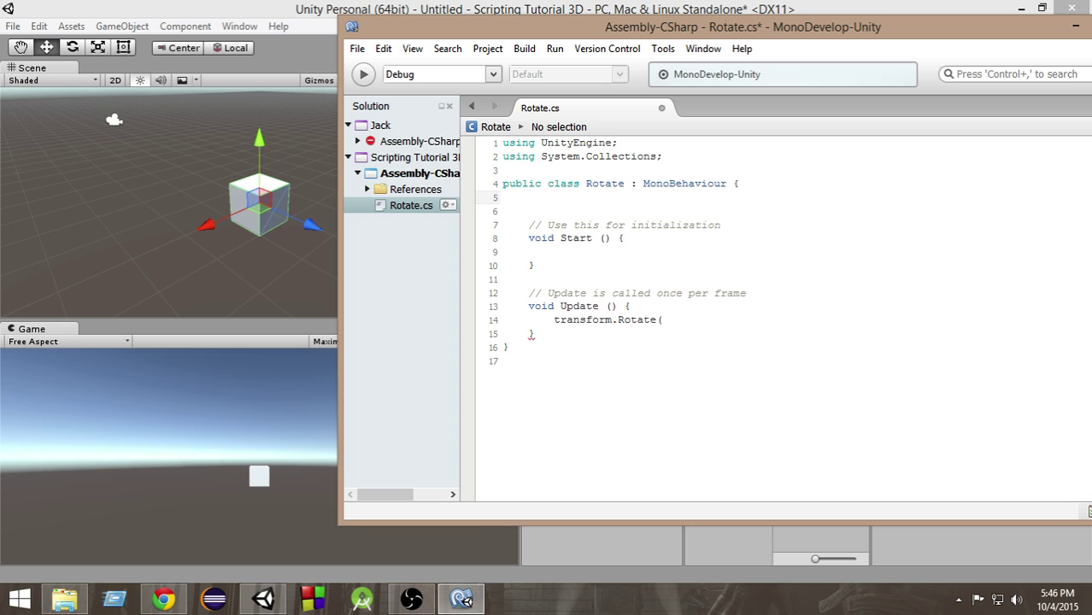
key("Return")
type("public float ")
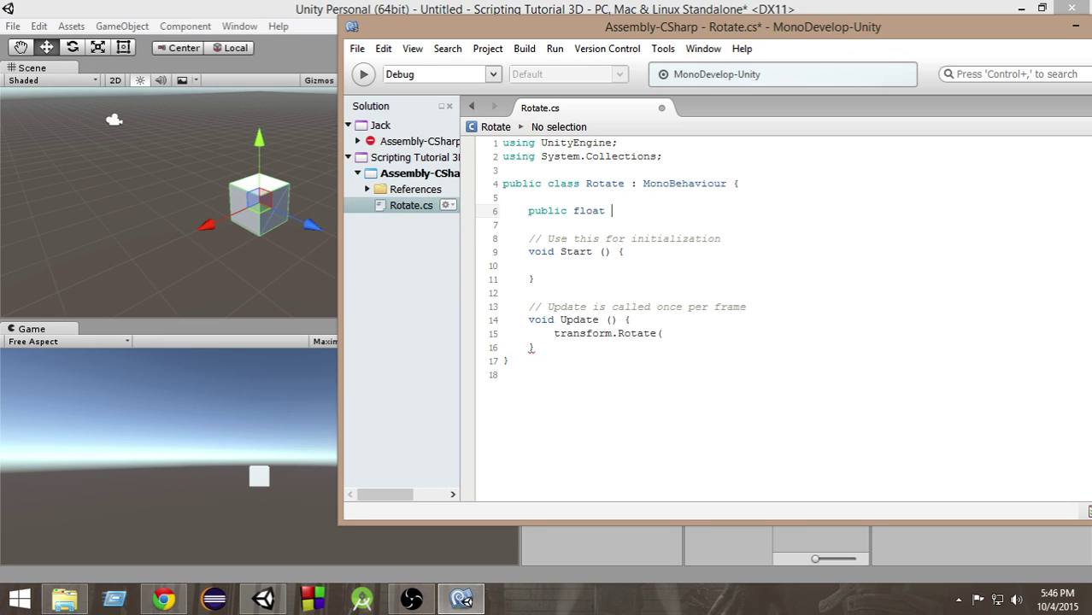
type("speed = 5")
type("f;")
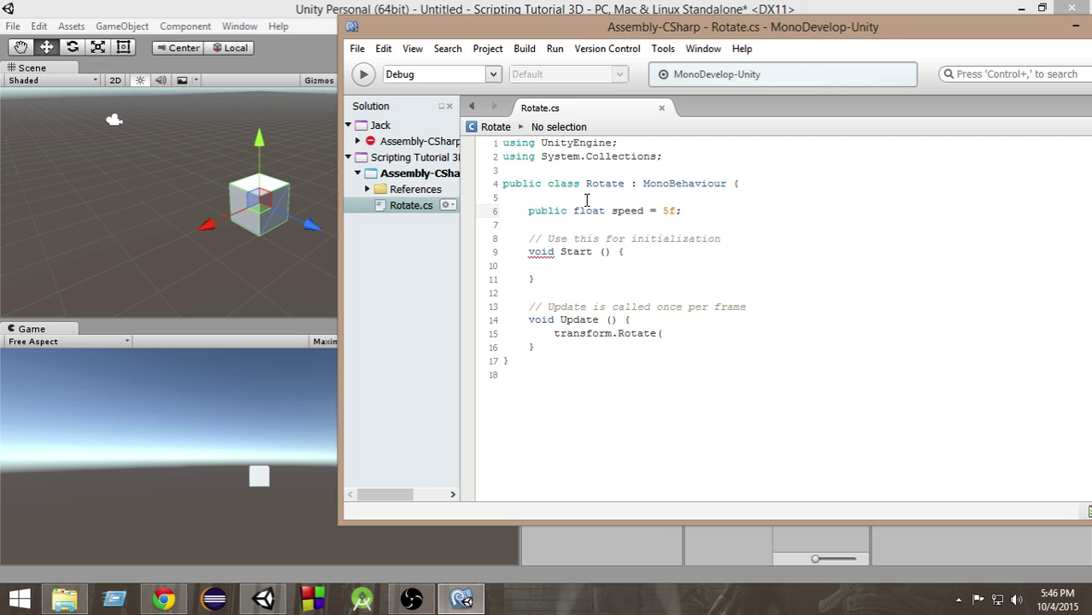
Step: Complete Update with transform.Rotate(speed, 0, 0); and save the script
left_click(677, 336)
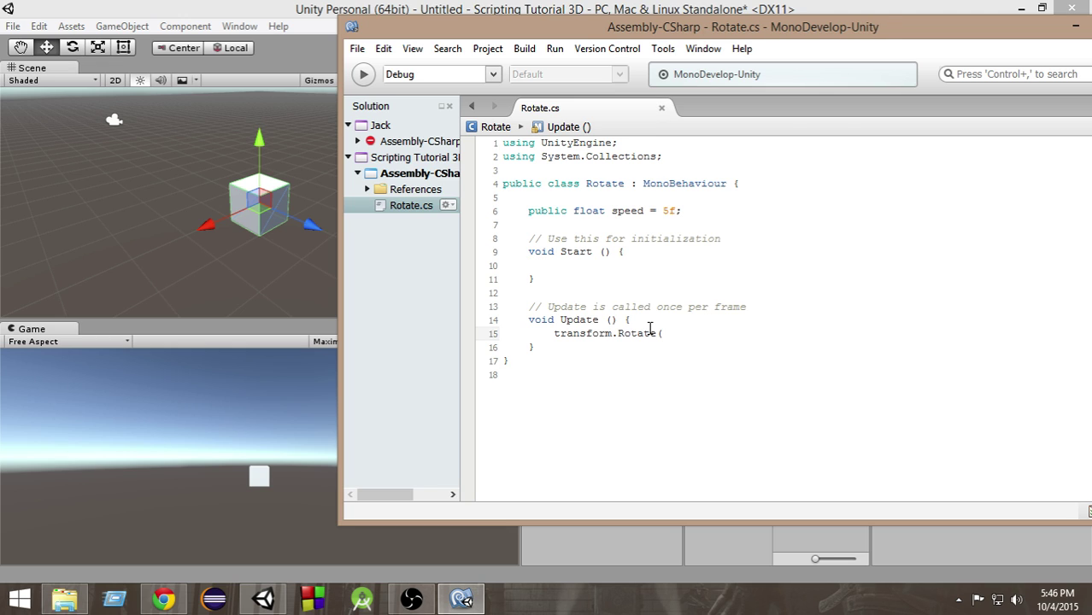
type("speed")
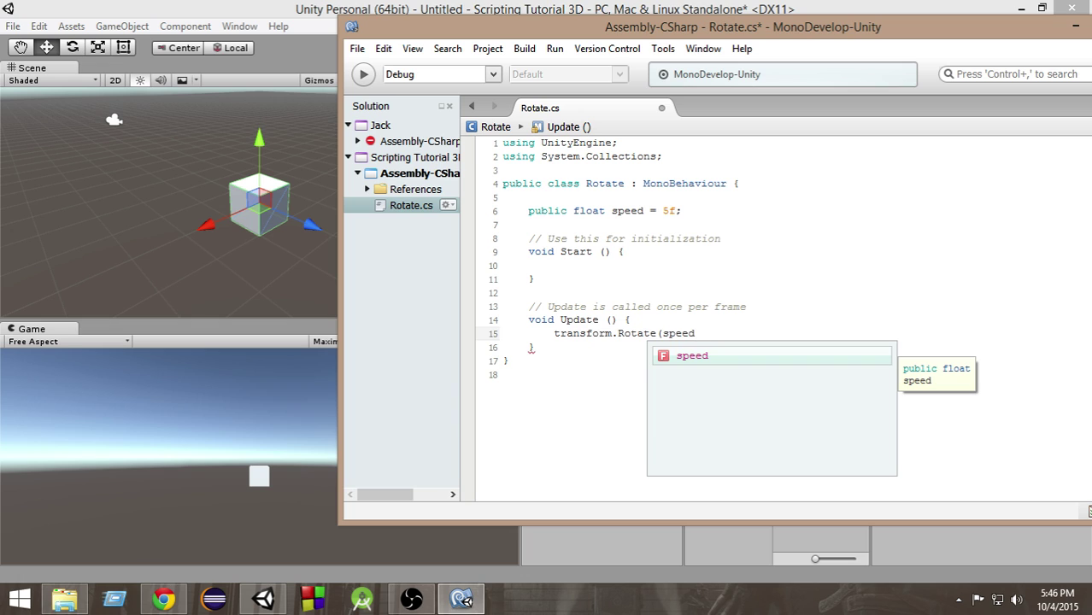
type(", ")
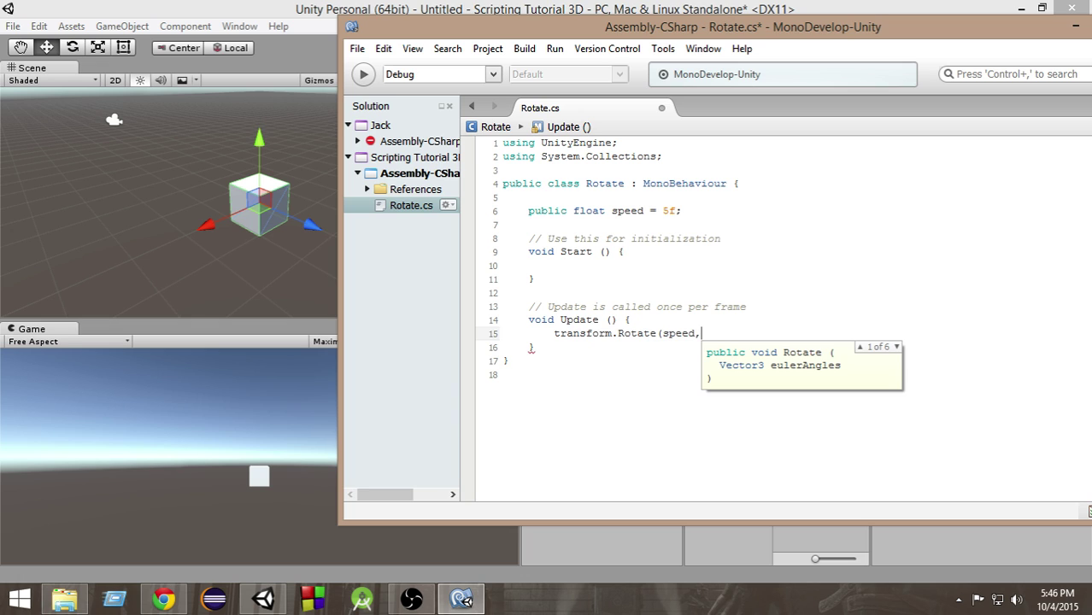
type("0, 0")
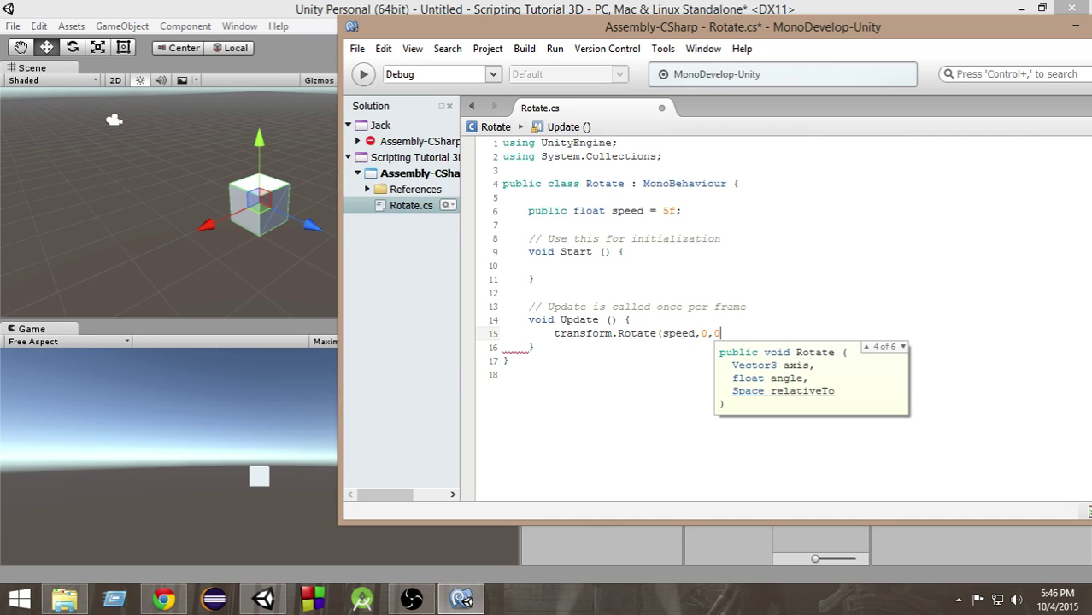
type(");")
key("ctrl+s")
left_click_drag(669, 335, 702, 335)
left_click(774, 335)
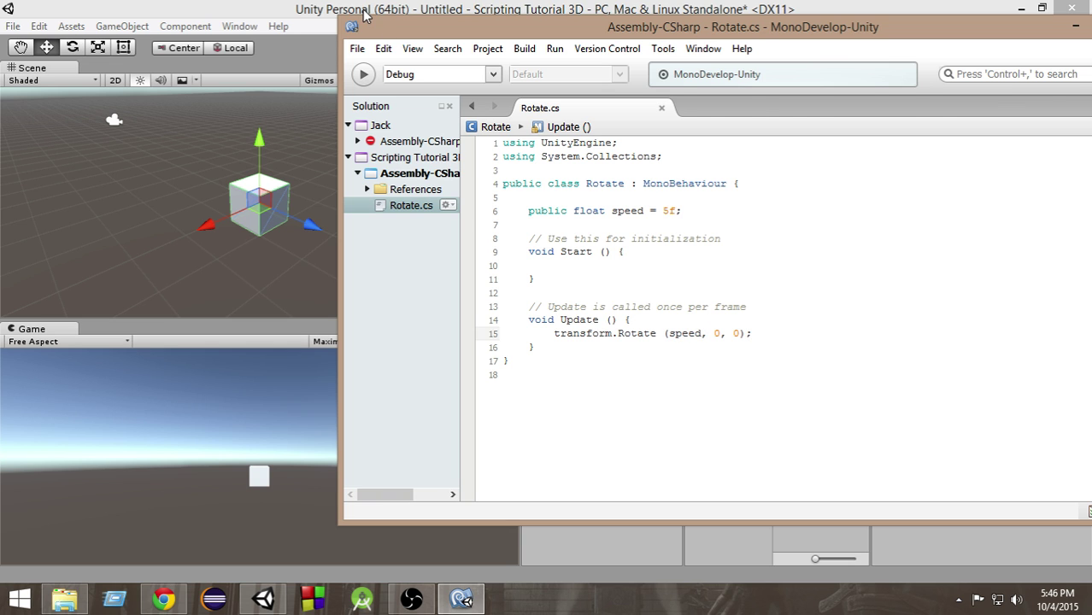
Step: Play the scene, orbiting the view to watch the cube spin around x, then stop
left_click(274, 263)
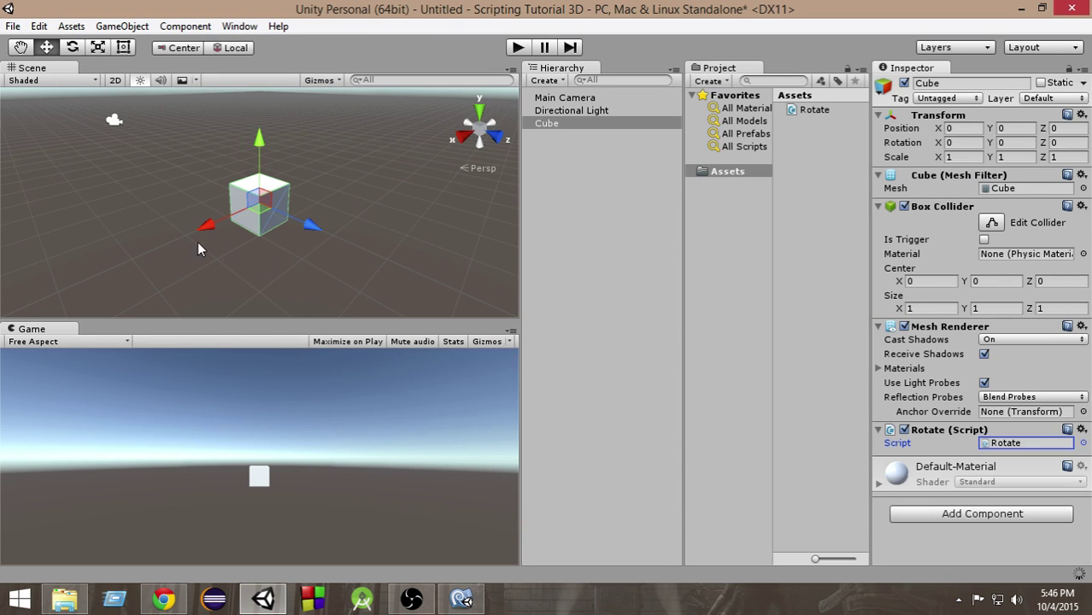
mouse_move(239, 234)
left_mouse_down("alt")
mouse_move(282, 183)
mouse_move(397, 152)
mouse_move(351, 140)
mouse_move(354, 168)
mouse_move(337, 163)
left_mouse_up("alt")
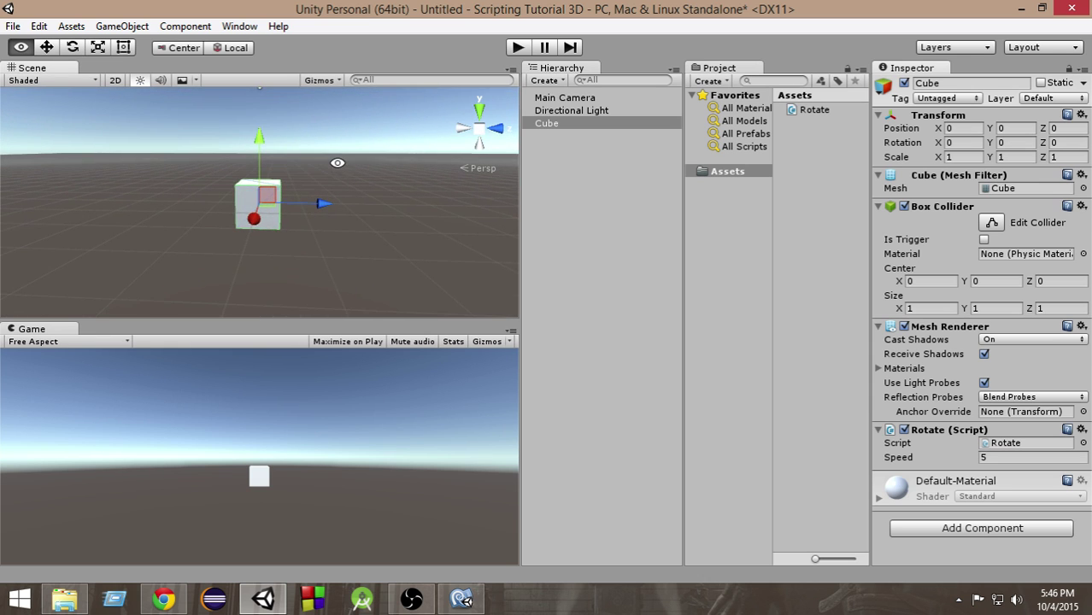
left_click(519, 49)
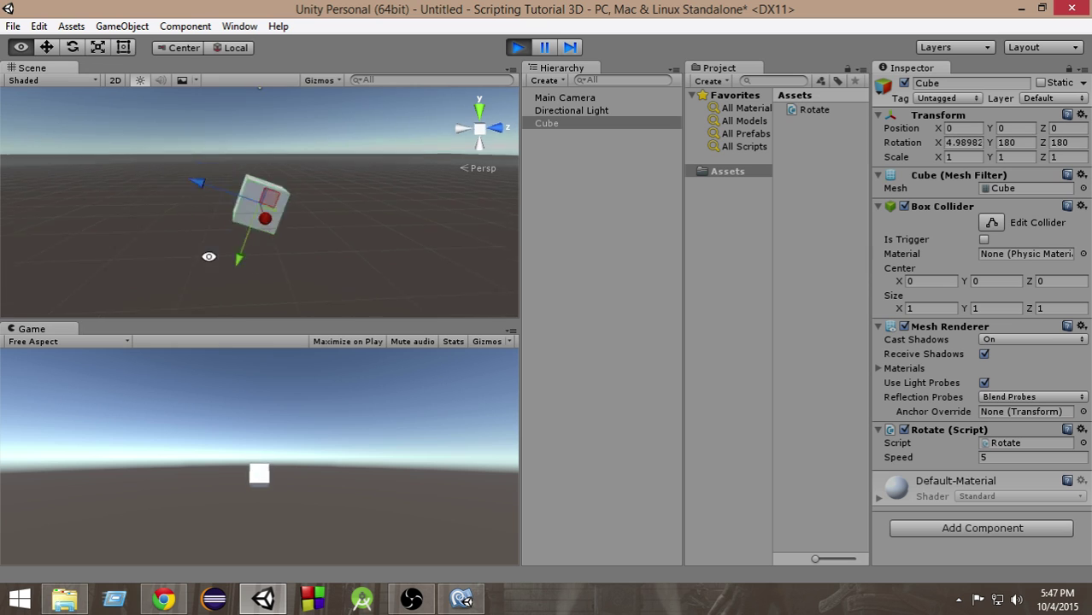
mouse_move(337, 244)
left_mouse_down("alt")
mouse_move(396, 239)
mouse_move(243, 247)
mouse_move(394, 227)
mouse_move(243, 258)
mouse_move(190, 258)
mouse_move(269, 244)
mouse_move(166, 256)
left_mouse_up("alt")
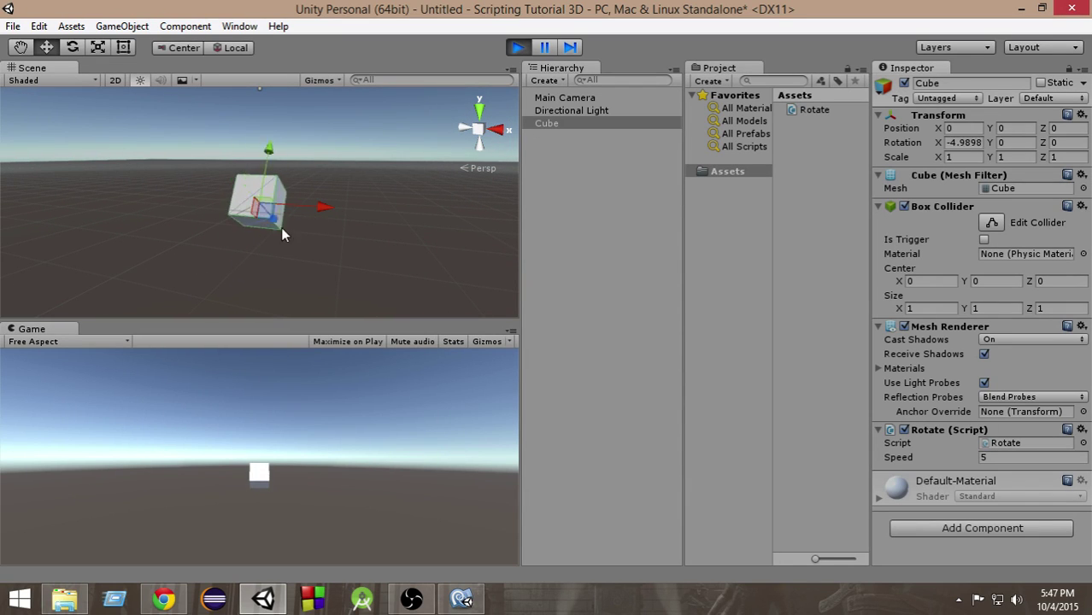
left_click_drag(379, 202, 138, 246, "alt")
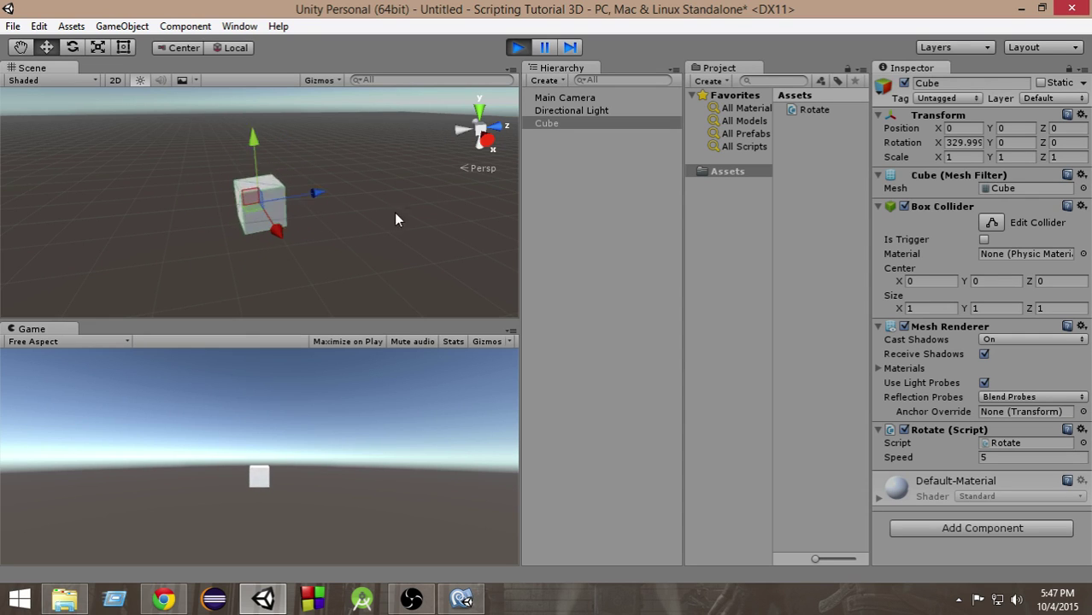
left_click(517, 47)
Step: Change the call to transform.Rotate(0, 0, speed) so the cube spins around z
left_click(462, 599)
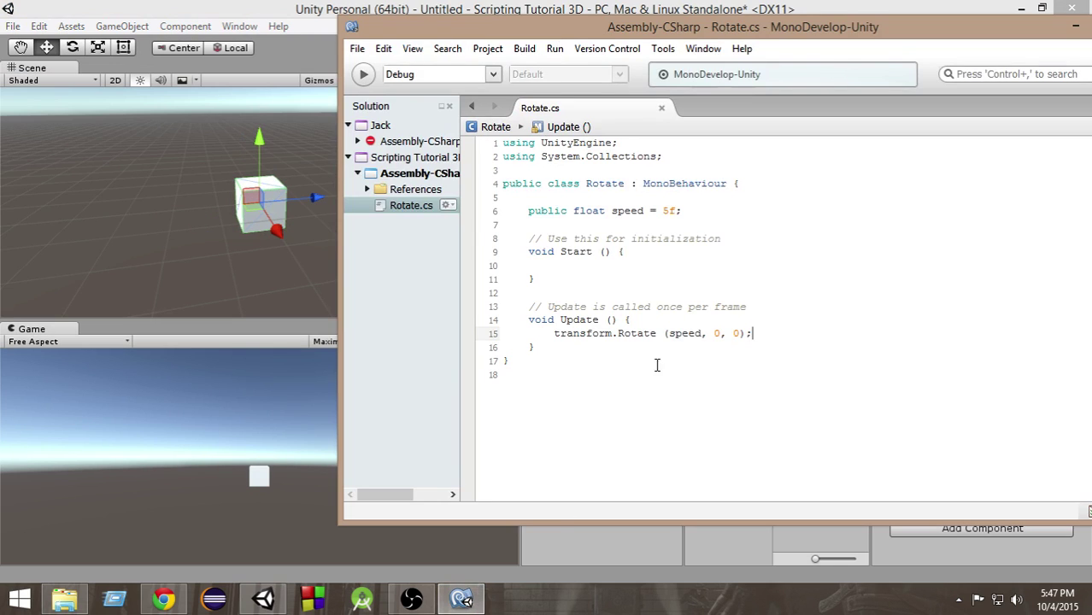
left_click_drag(701, 333, 659, 334)
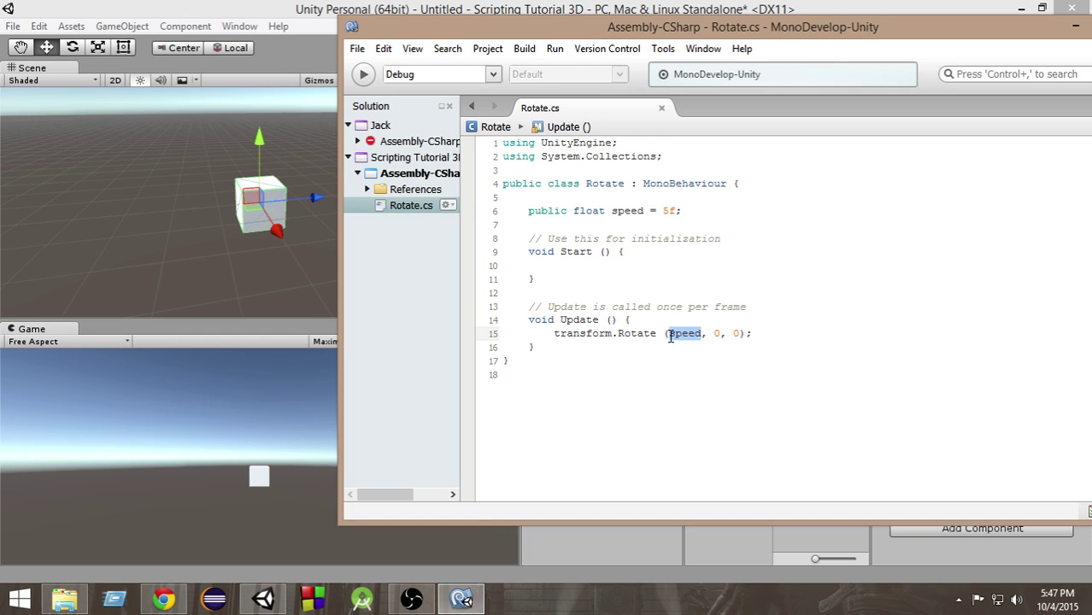
mouse_move(684, 333)
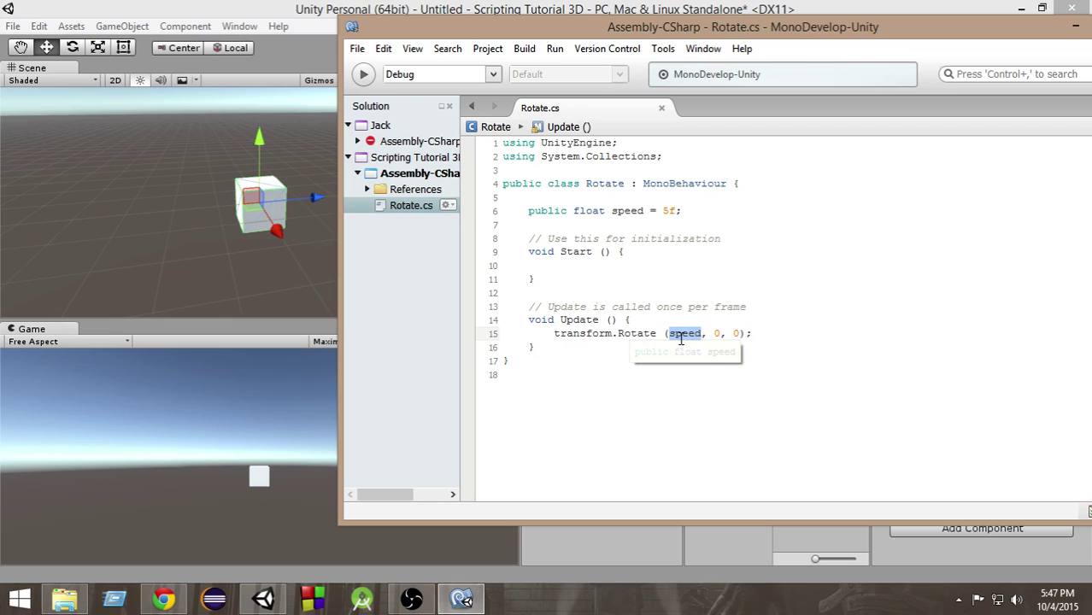
key("BackSpace")
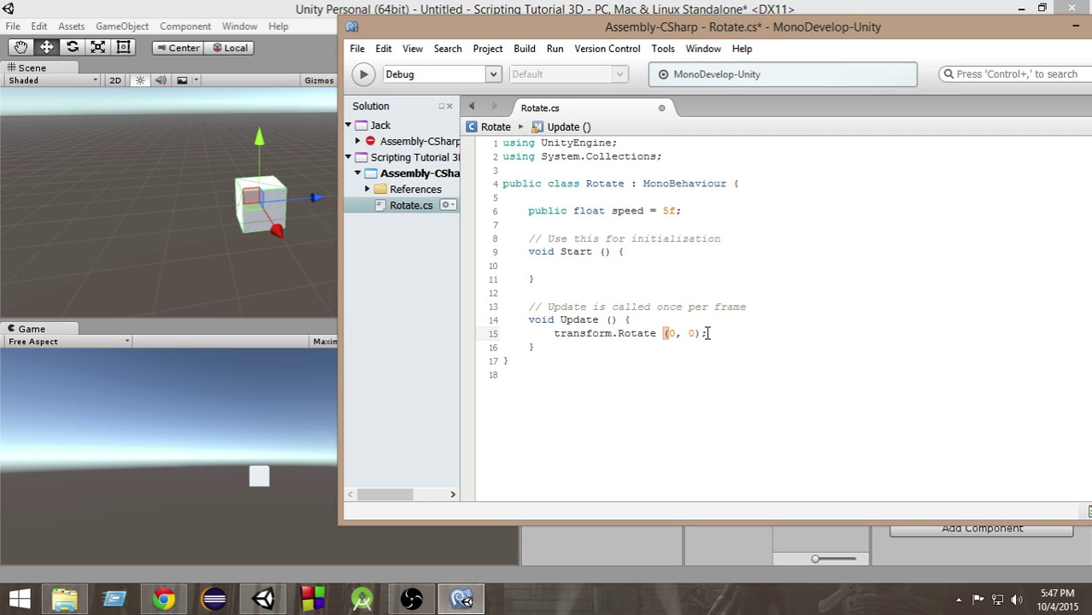
type(", speed")
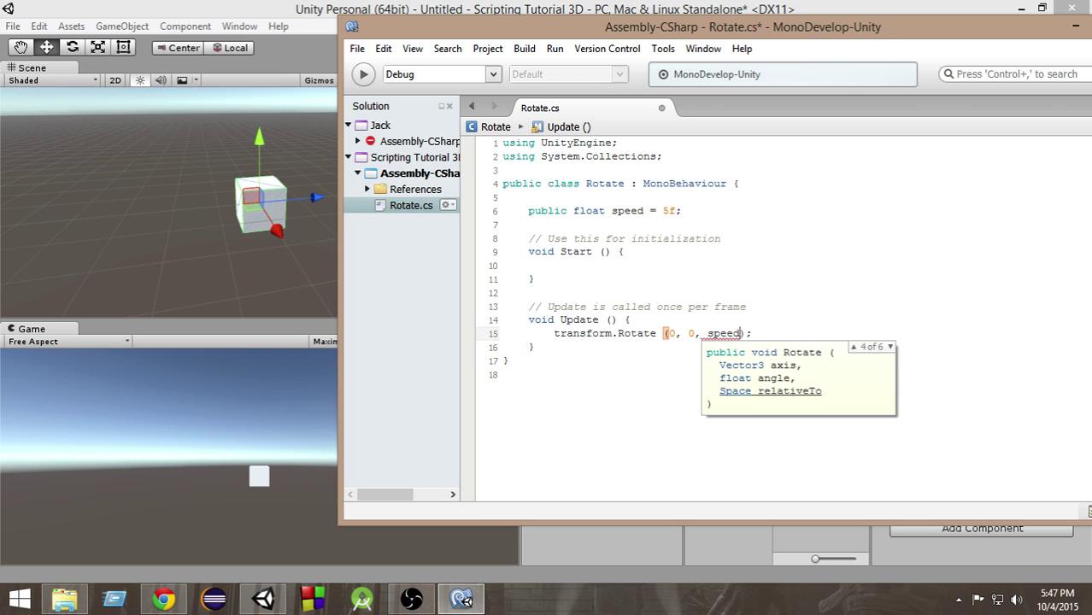
left_click(576, 8)
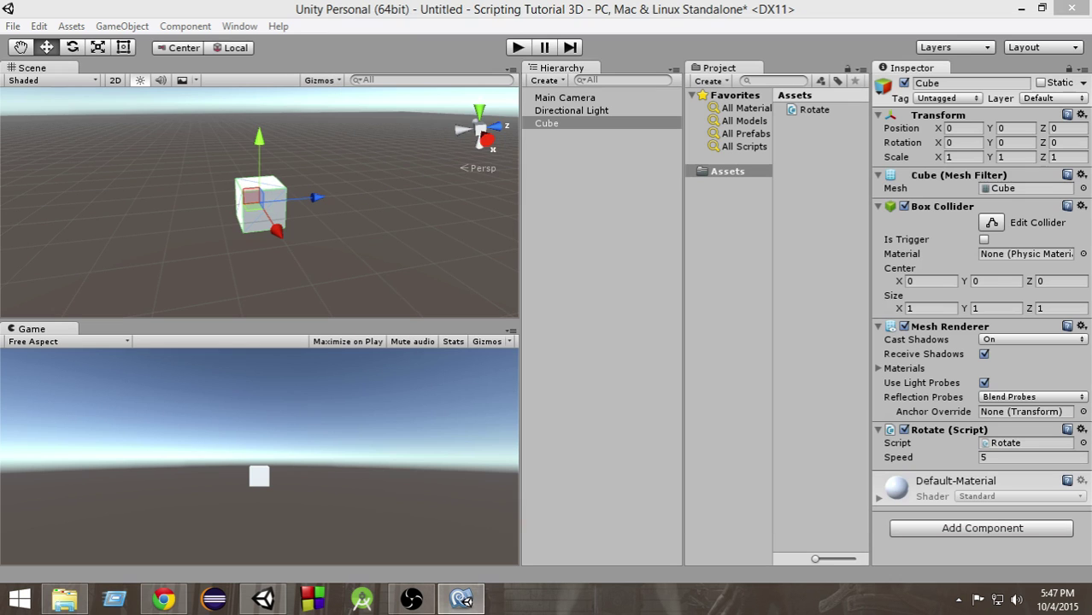
Step: Play the scene, orbiting to watch the z-axis spin, then stop playback
left_click(518, 48)
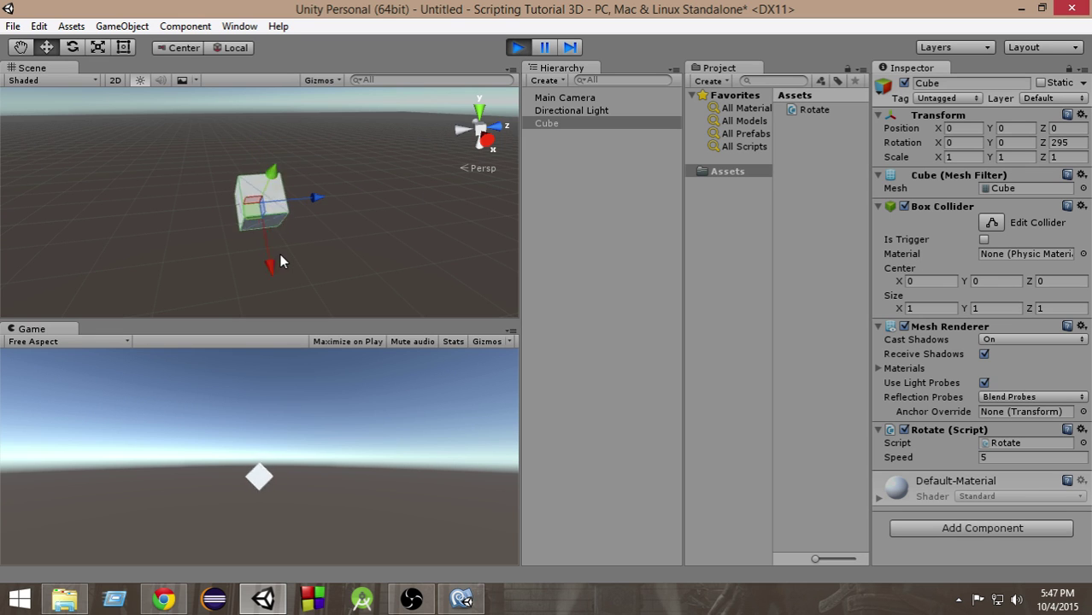
mouse_move(251, 249)
left_mouse_down("alt")
mouse_move(273, 139)
mouse_move(329, 183)
mouse_move(248, 248)
mouse_move(178, 263)
mouse_move(204, 495)
mouse_move(333, 289)
mouse_move(369, 190)
mouse_move(264, 235)
left_mouse_up("alt")
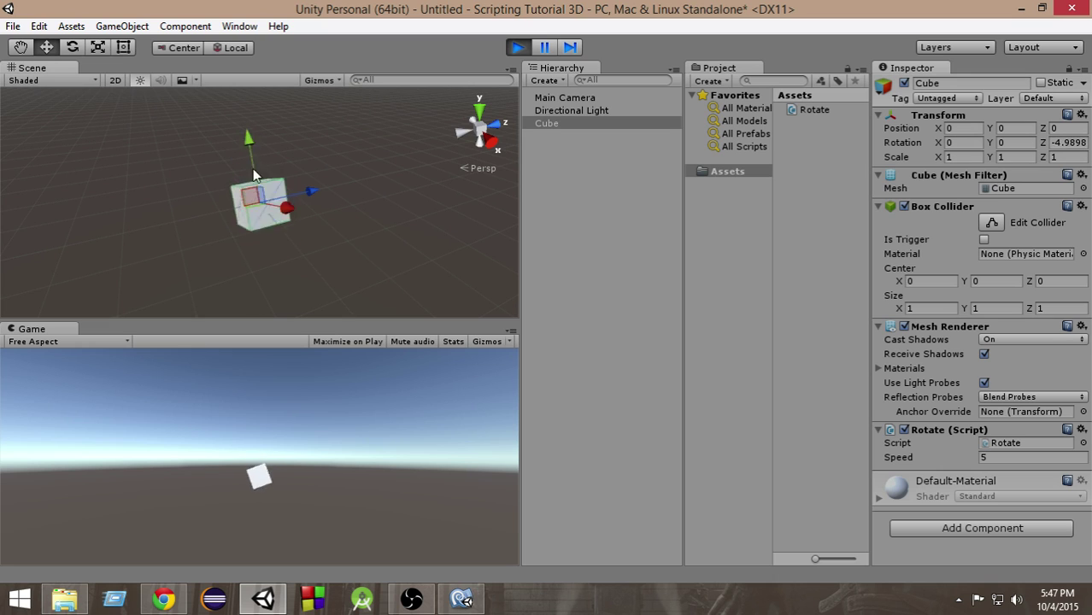
mouse_move(175, 220)
left_mouse_down("alt")
mouse_move(438, 238)
mouse_move(300, 268)
mouse_move(300, 141)
mouse_move(297, 184)
left_mouse_up("alt")
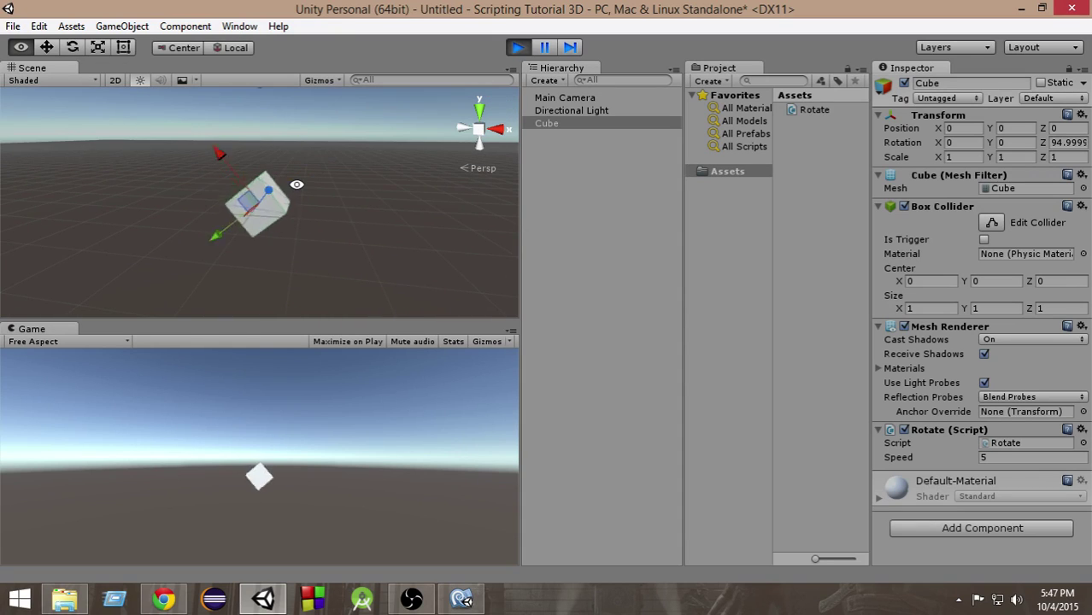
left_click(519, 48)
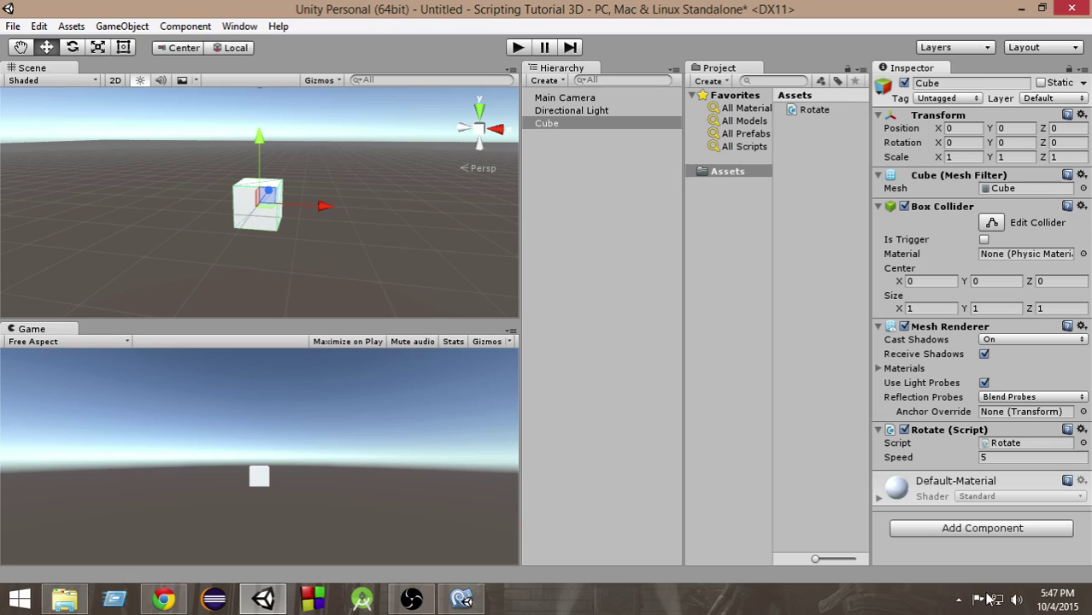
left_click(959, 602)
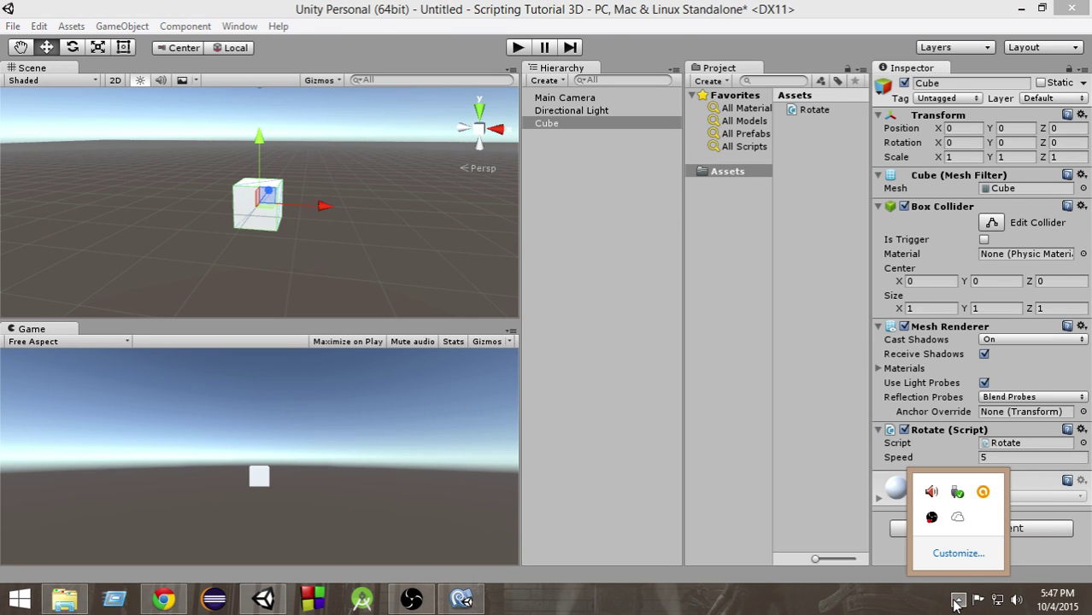
left_click(951, 602)
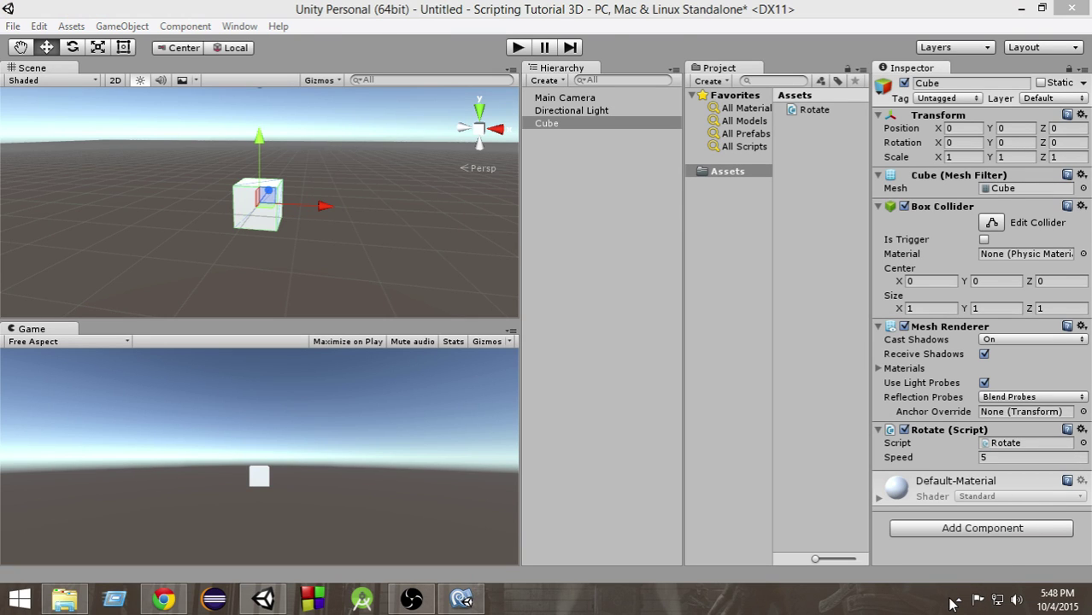